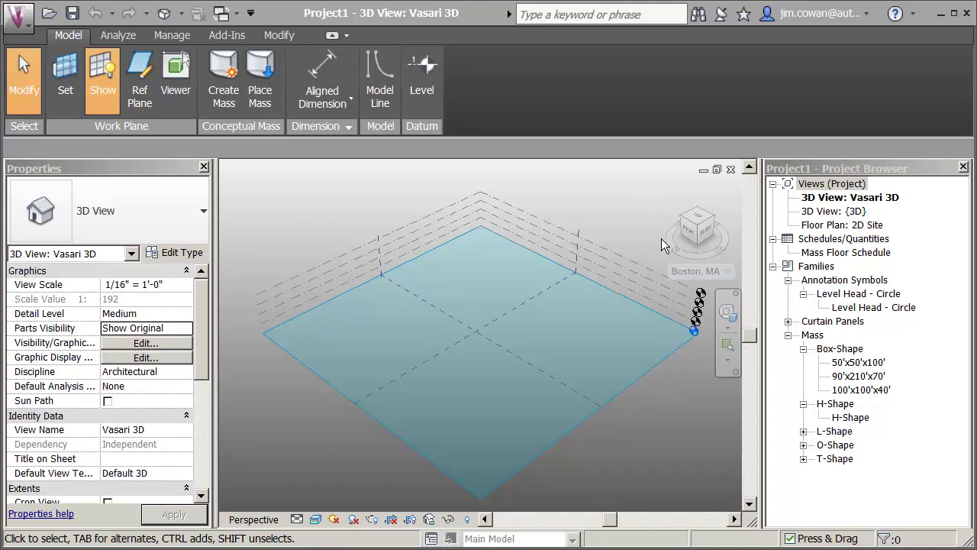
- Move the project location pin from Boston to a user-defined spot near Braintree
{"action": "left_click", "coordinate": [693, 273]}
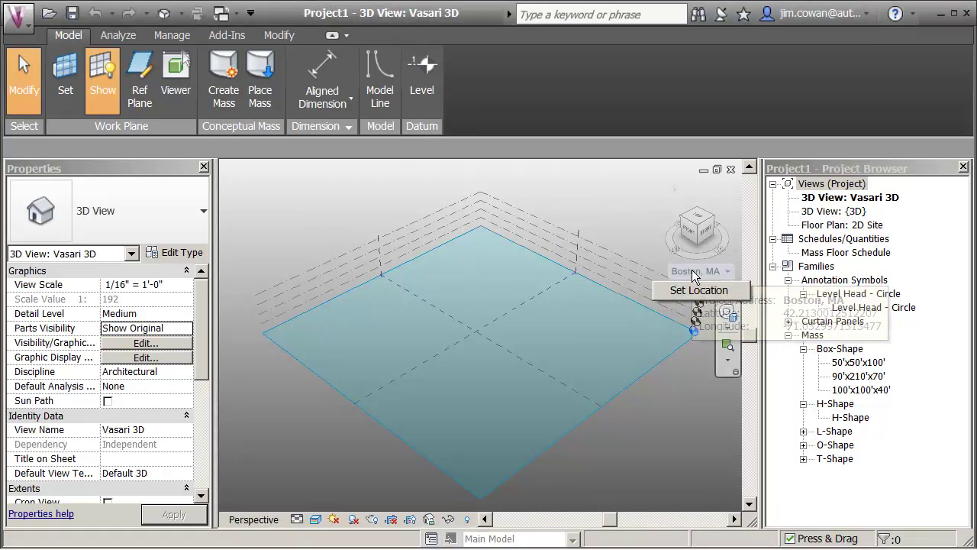
{"action": "left_click", "coordinate": [723, 295]}
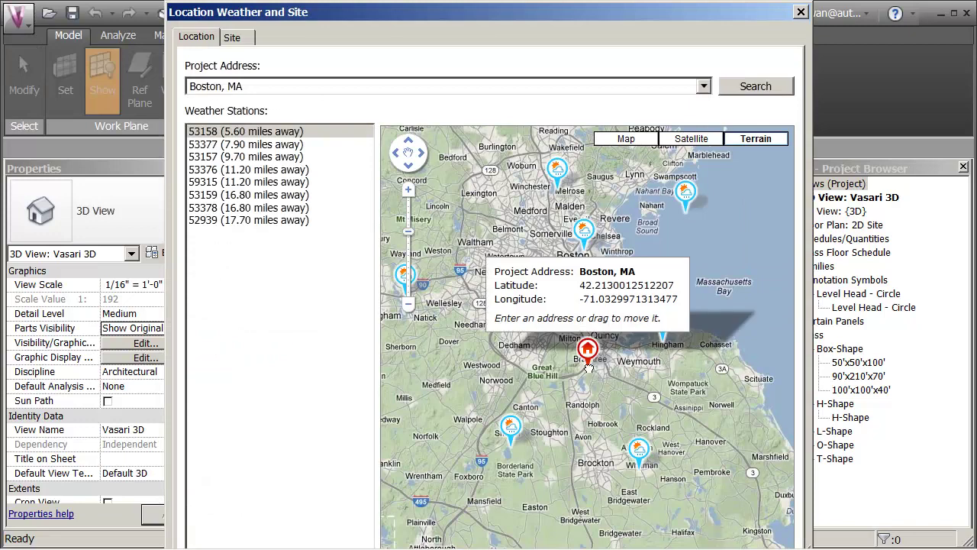
{"action": "mouse_move", "coordinate": [593, 378]}
{"action": "left_mouse_down"}
{"action": "mouse_move", "coordinate": [519, 381]}
{"action": "mouse_move", "coordinate": [599, 373]}
{"action": "mouse_move", "coordinate": [643, 389]}
{"action": "mouse_move", "coordinate": [582, 367]}
{"action": "mouse_move", "coordinate": [589, 360]}
{"action": "left_mouse_up"}
{"action": "left_click", "coordinate": [643, 384]}
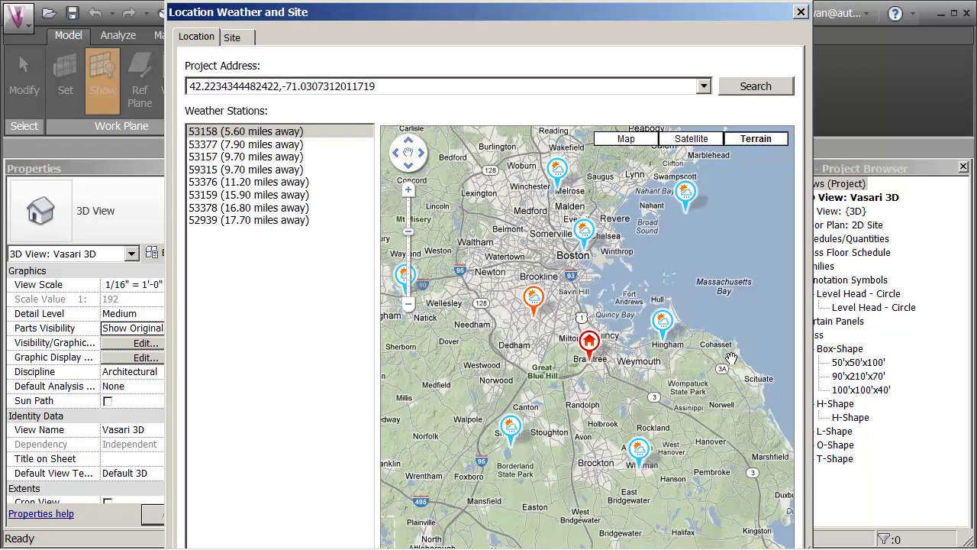
{"action": "mouse_move", "coordinate": [662, 342]}
{"action": "mouse_move", "coordinate": [536, 326]}
{"action": "mouse_move", "coordinate": [583, 249]}
{"action": "left_click", "coordinate": [583, 231]}
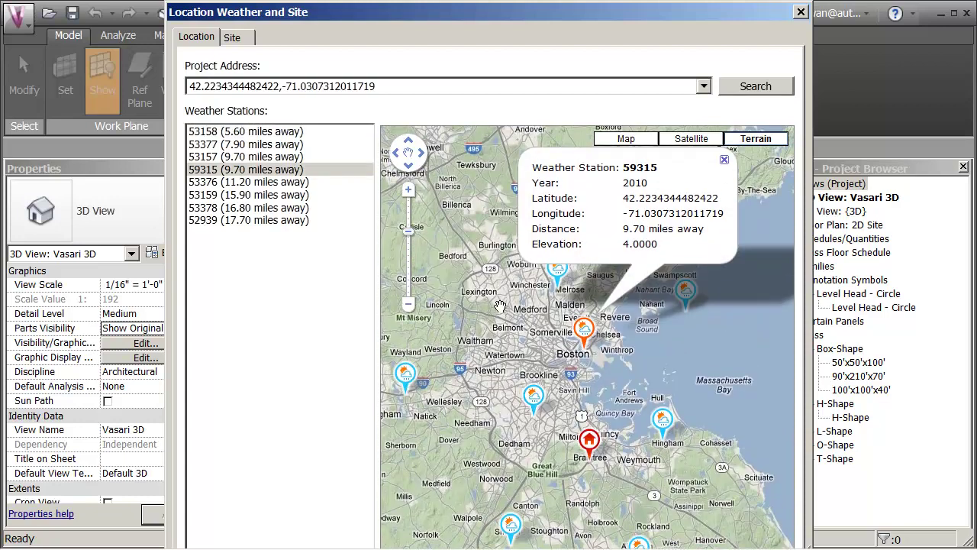
{"action": "left_click", "coordinate": [534, 412]}
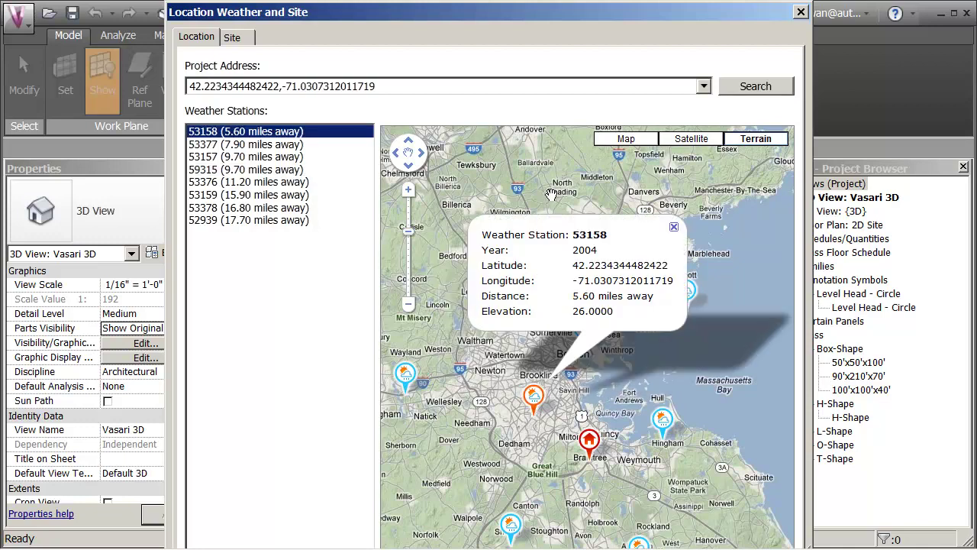
{"action": "mouse_move", "coordinate": [592, 452]}
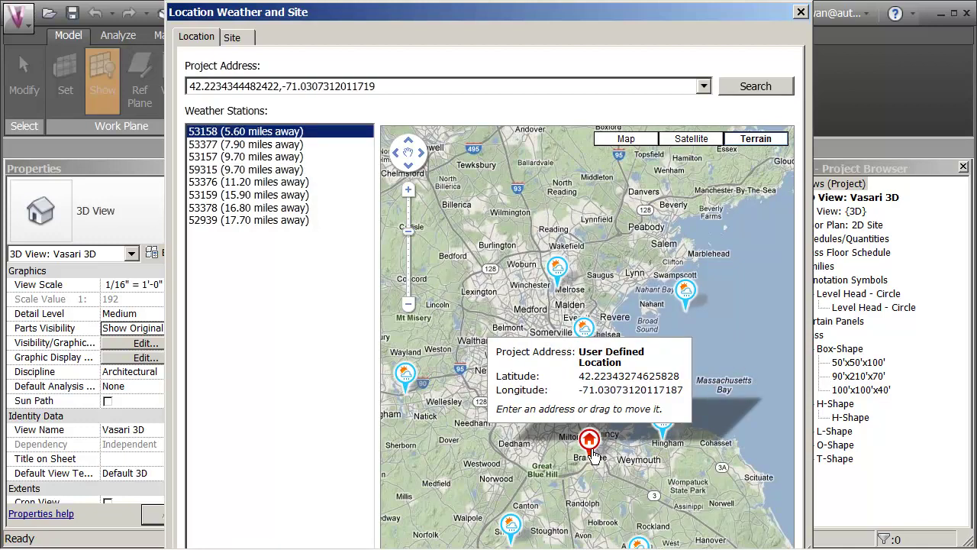
{"action": "mouse_move", "coordinate": [588, 338]}
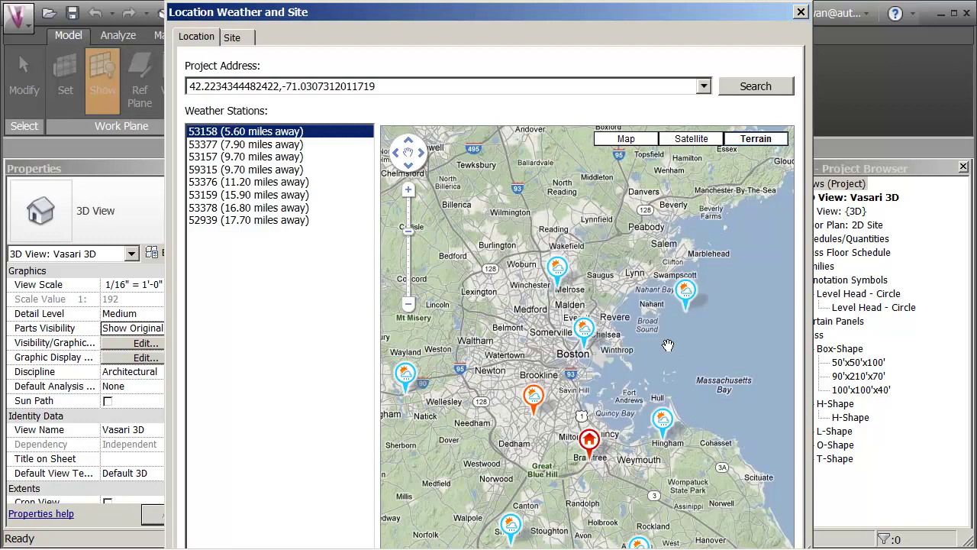
{"action": "left_click", "coordinate": [800, 13]}
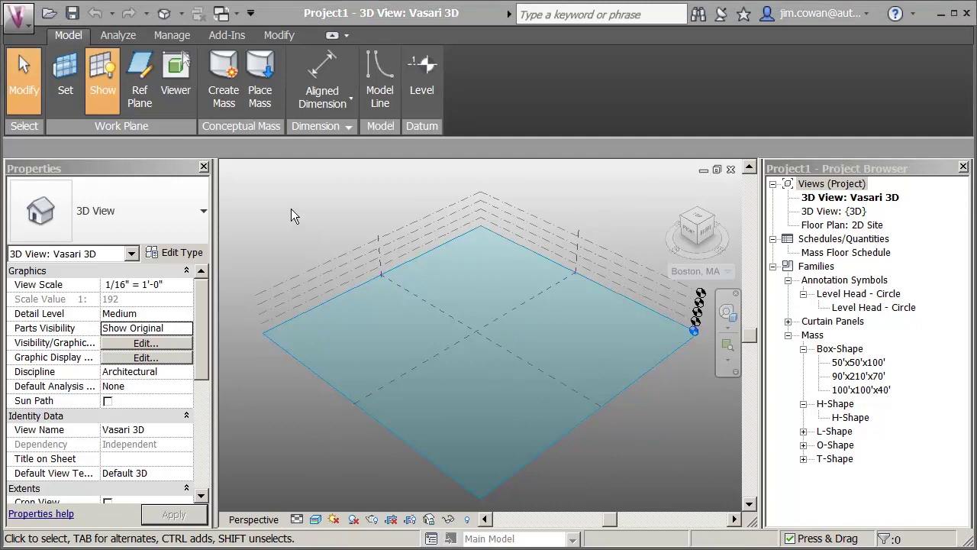
- Create Mass 1 and draw an 84' x 88' rectangle from the site centre point
{"action": "left_click", "coordinate": [223, 95]}
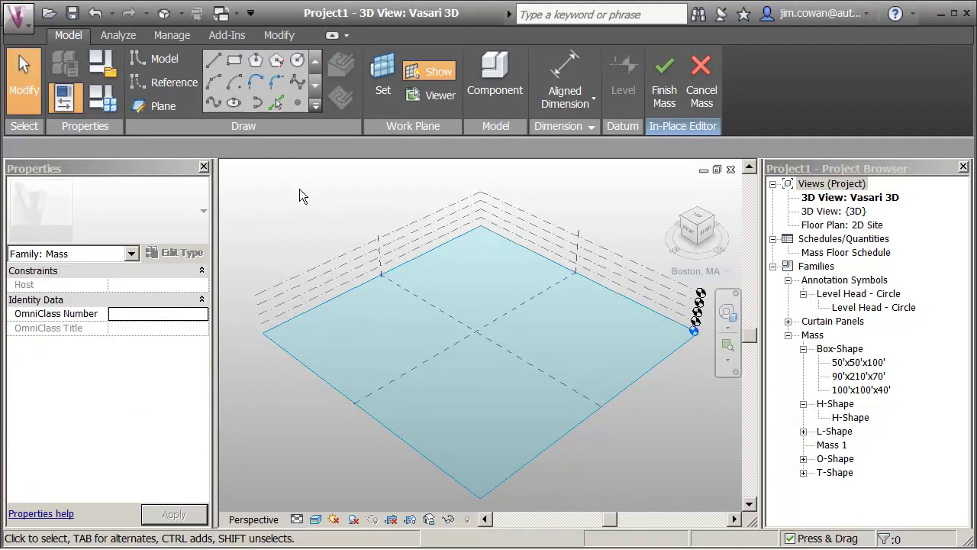
{"action": "left_click", "coordinate": [234, 62]}
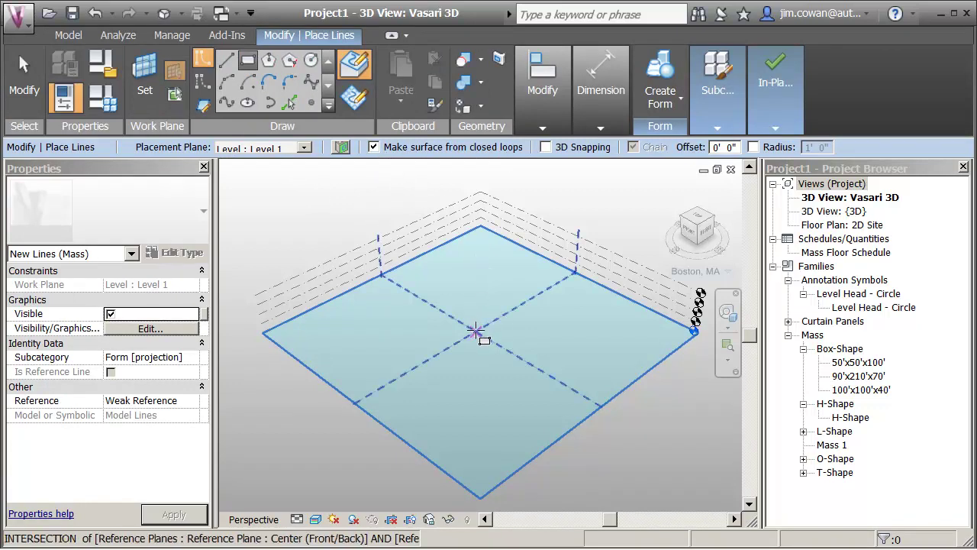
{"action": "left_click", "coordinate": [477, 331]}
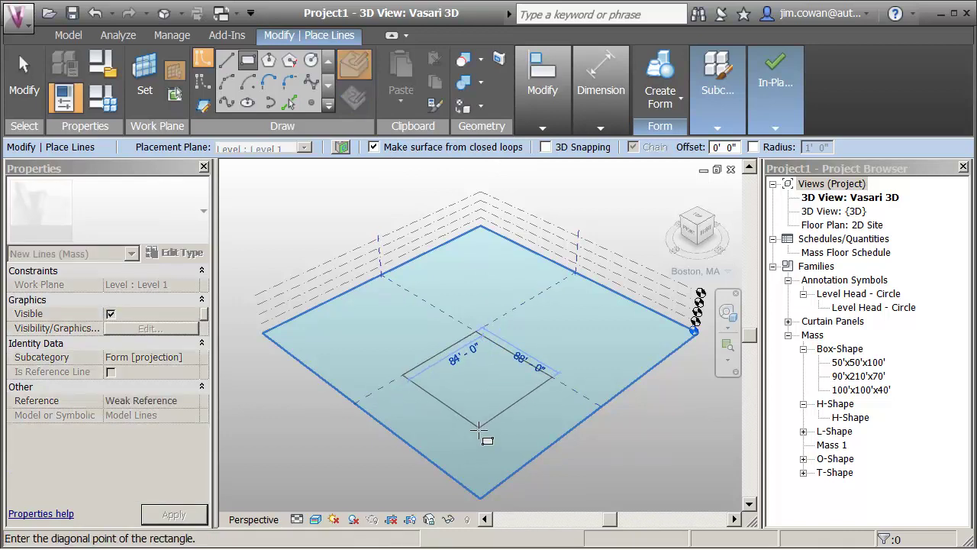
{"action": "left_click", "coordinate": [483, 430]}
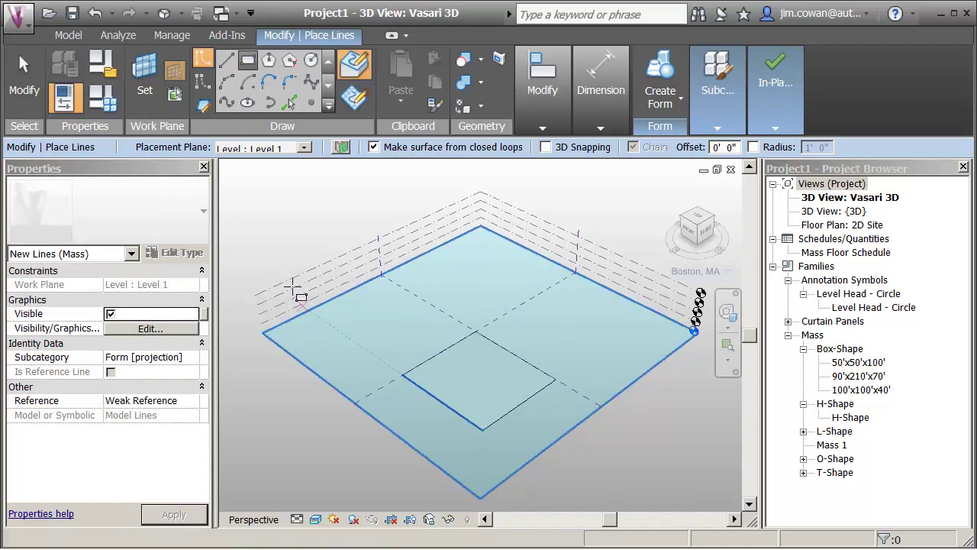
{"action": "key", "text": "Escape"}
{"action": "key", "text": "Escape"}
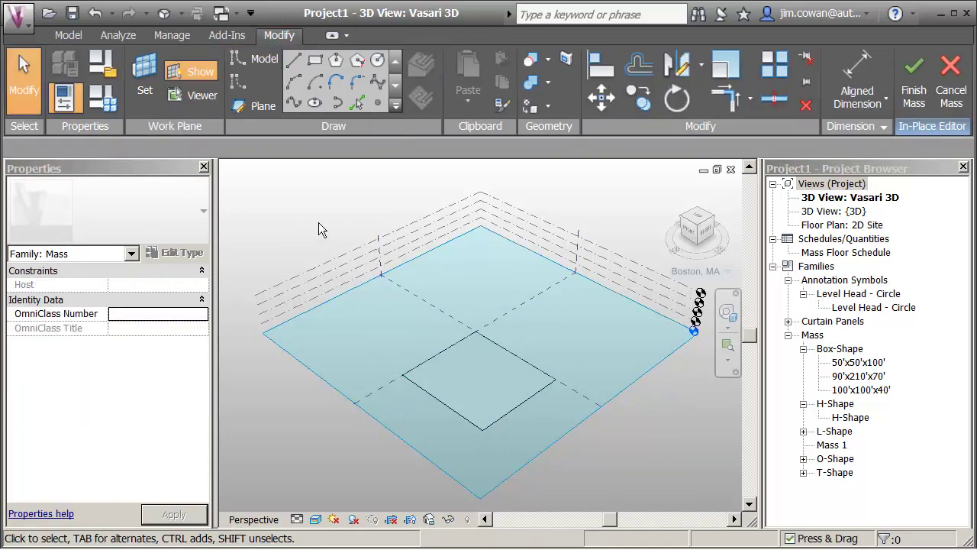
- Extrude the rectangular footprint upward into a solid box with its top at Level 5
{"action": "left_click", "coordinate": [488, 360]}
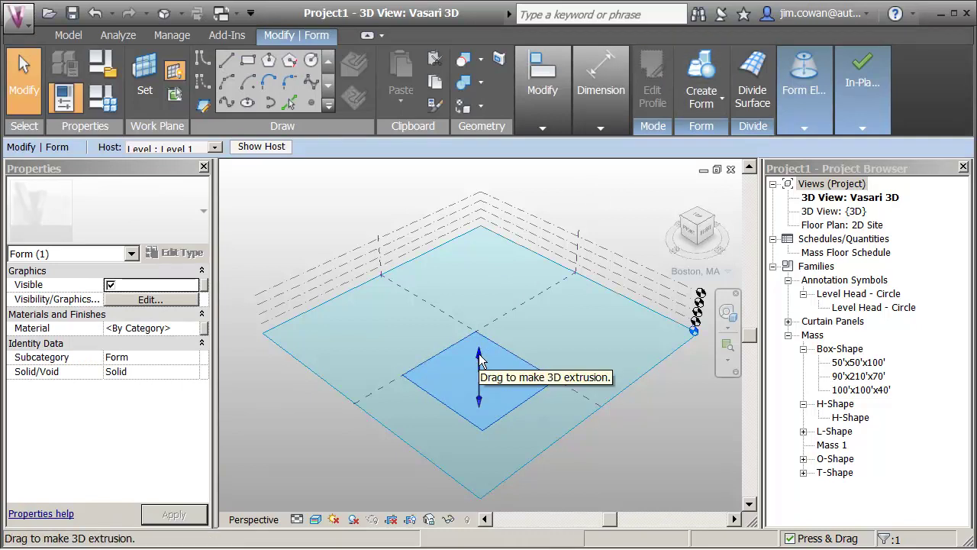
{"action": "left_click_drag", "start_coordinate": [479, 359], "coordinate": [465, 320]}
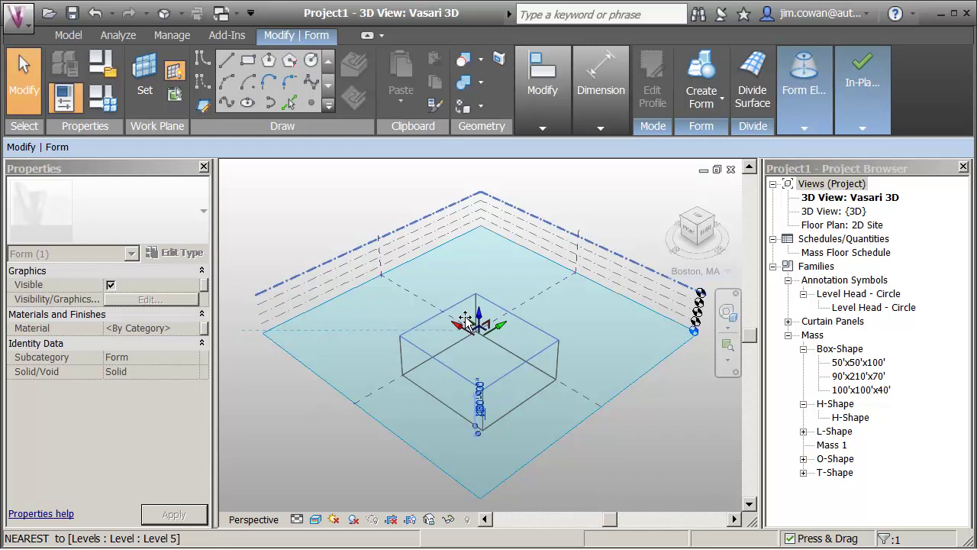
{"action": "left_click_drag", "start_coordinate": [464, 320], "coordinate": [465, 320]}
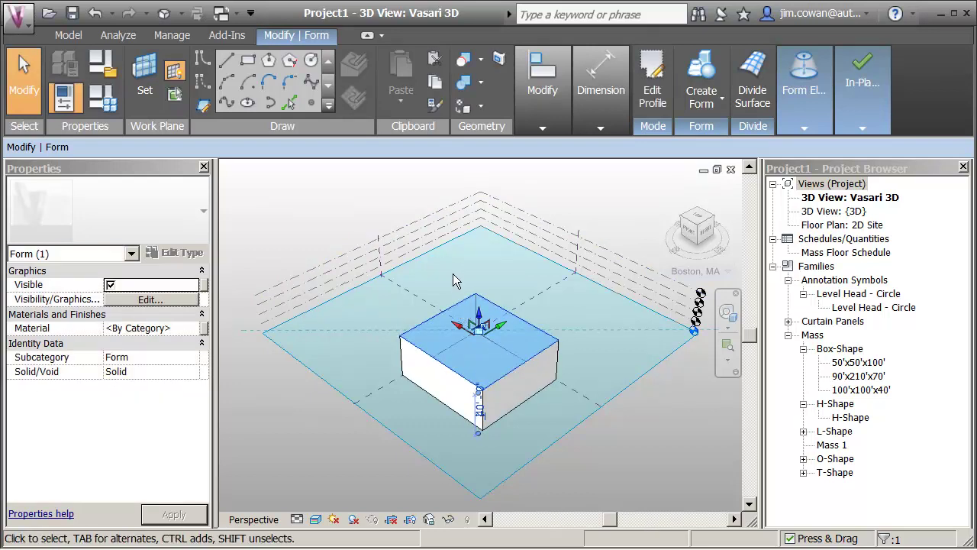
{"action": "key", "text": "Escape"}
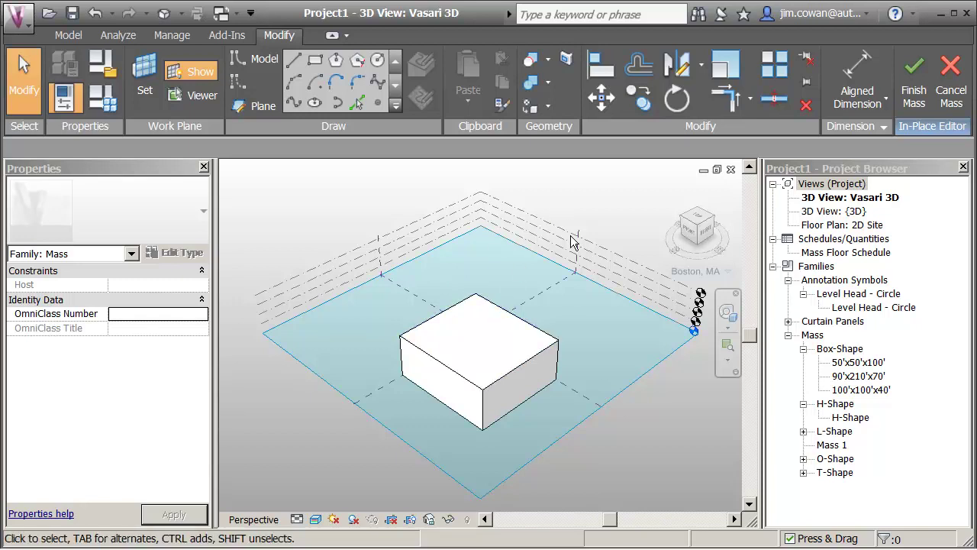
- Finish Mass 1 and add mass floors at Levels 1, 2, 3 and 4
{"action": "left_click", "coordinate": [913, 77]}
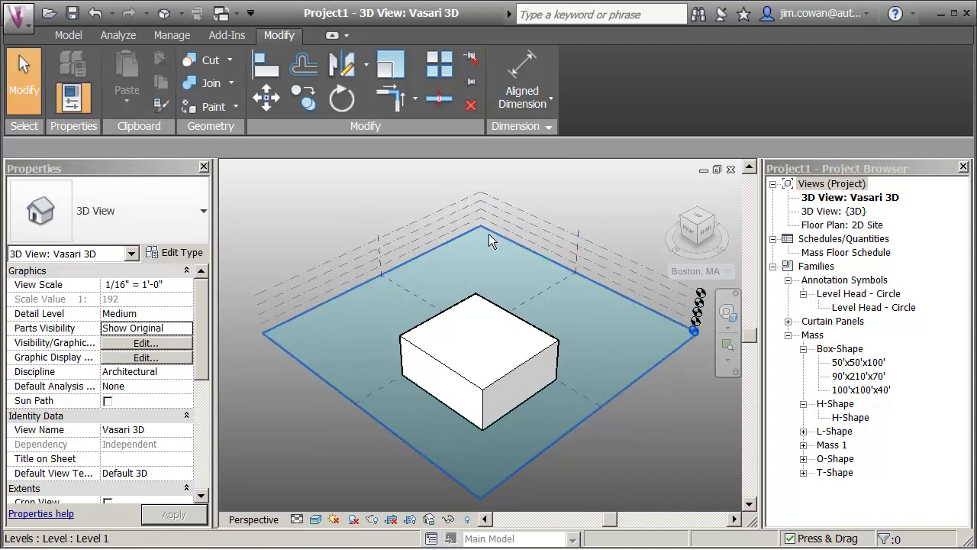
{"action": "left_click", "coordinate": [481, 312]}
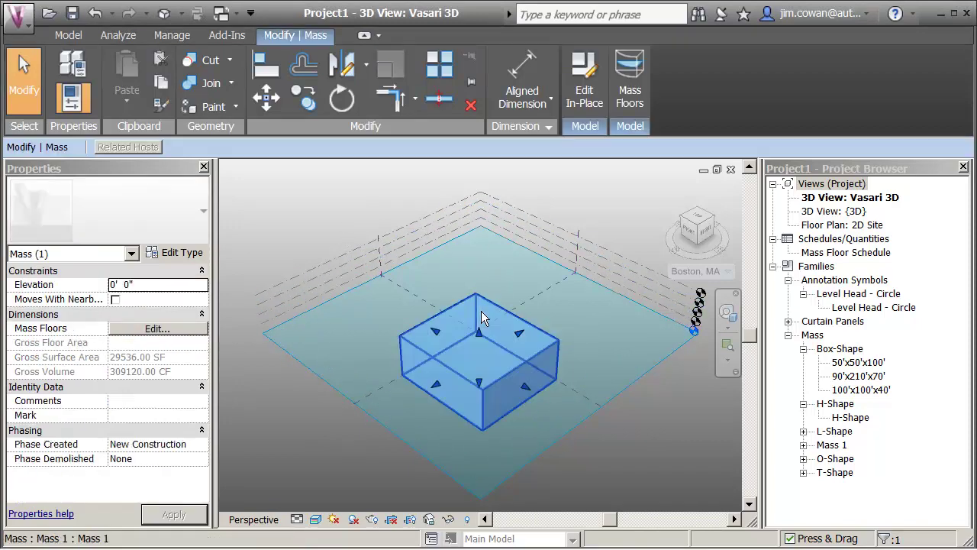
{"action": "left_click", "coordinate": [632, 107]}
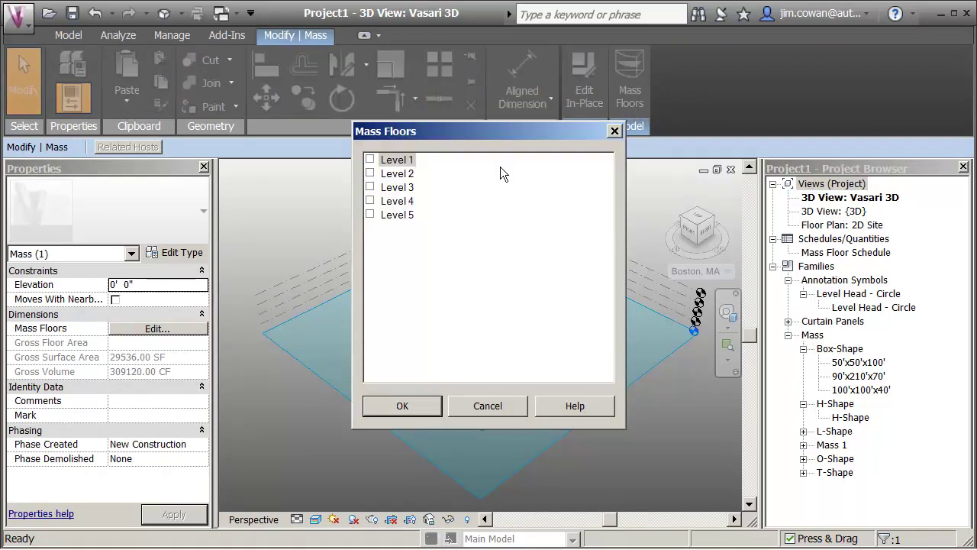
{"action": "left_click", "coordinate": [371, 159]}
{"action": "left_click", "coordinate": [370, 174]}
{"action": "left_click", "coordinate": [370, 187]}
{"action": "left_click", "coordinate": [370, 201]}
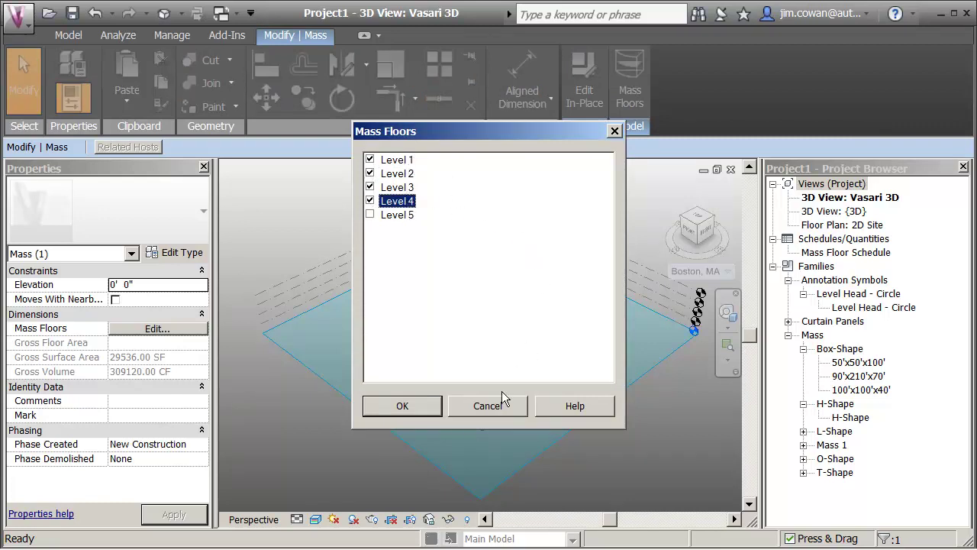
{"action": "left_click", "coordinate": [403, 405]}
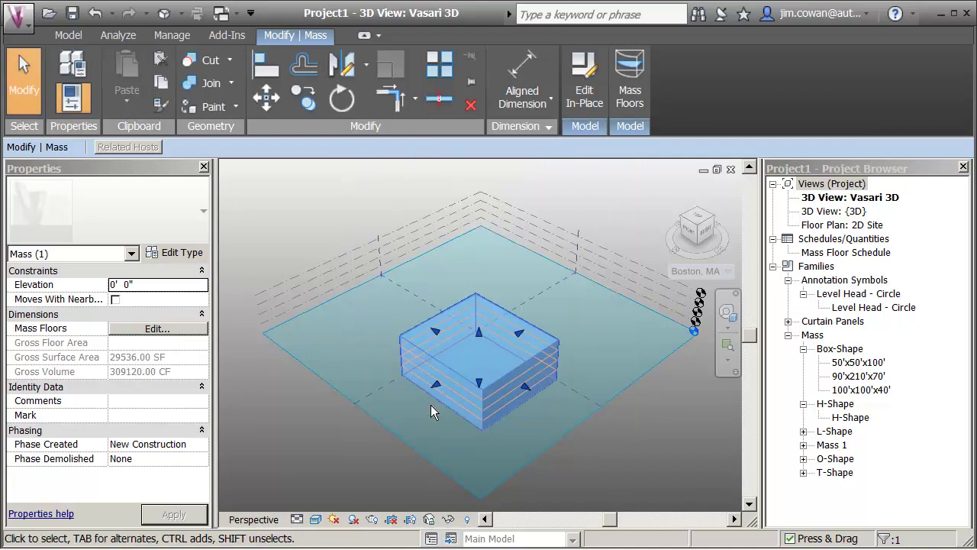
{"action": "left_click", "coordinate": [321, 420]}
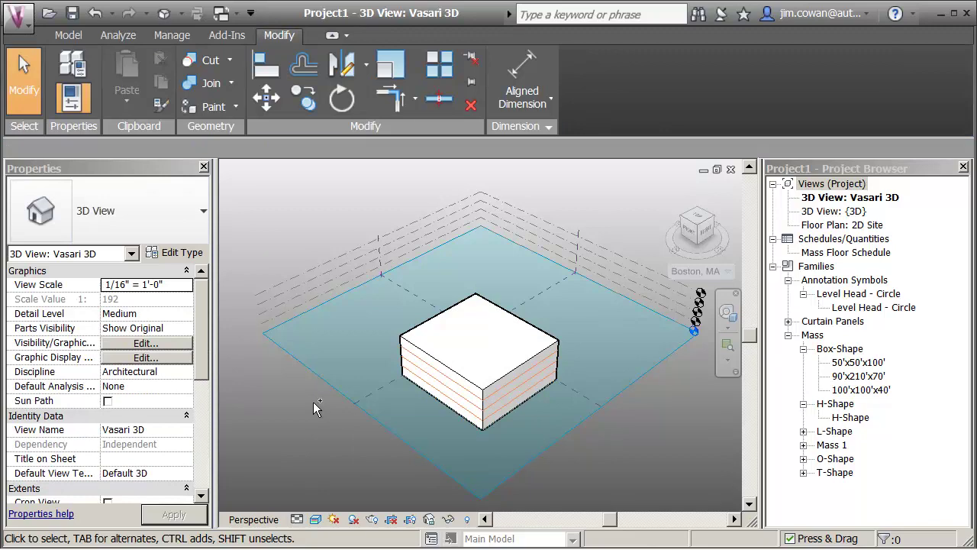
{"action": "key", "text": "Escape"}
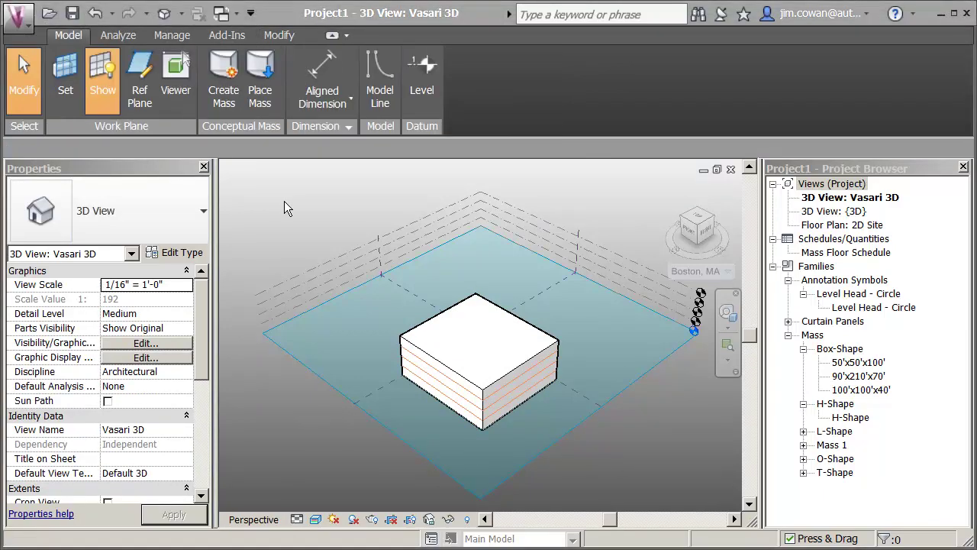
- Check Create Energy Model in Energy Settings to show perimeter zones and glazing bands
{"action": "left_click", "coordinate": [119, 36]}
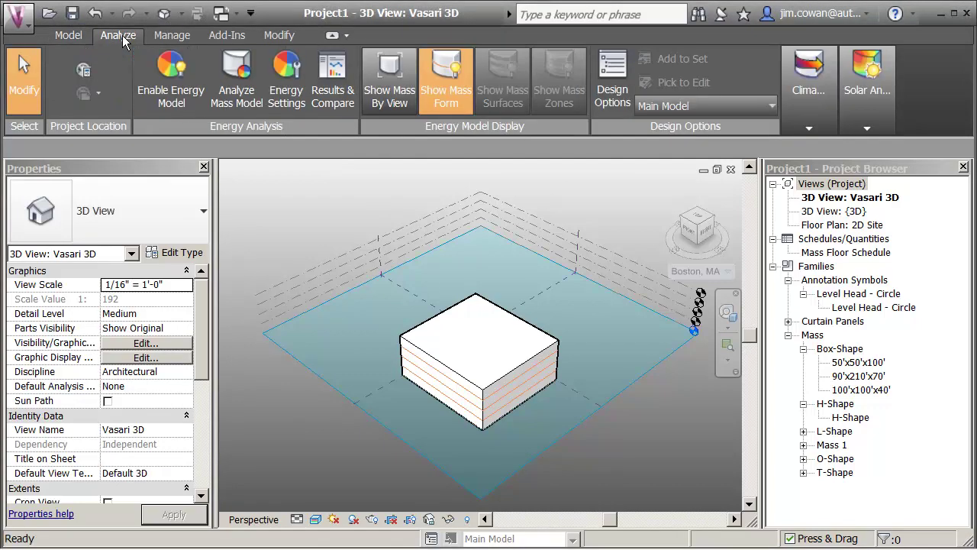
{"action": "left_click", "coordinate": [287, 99]}
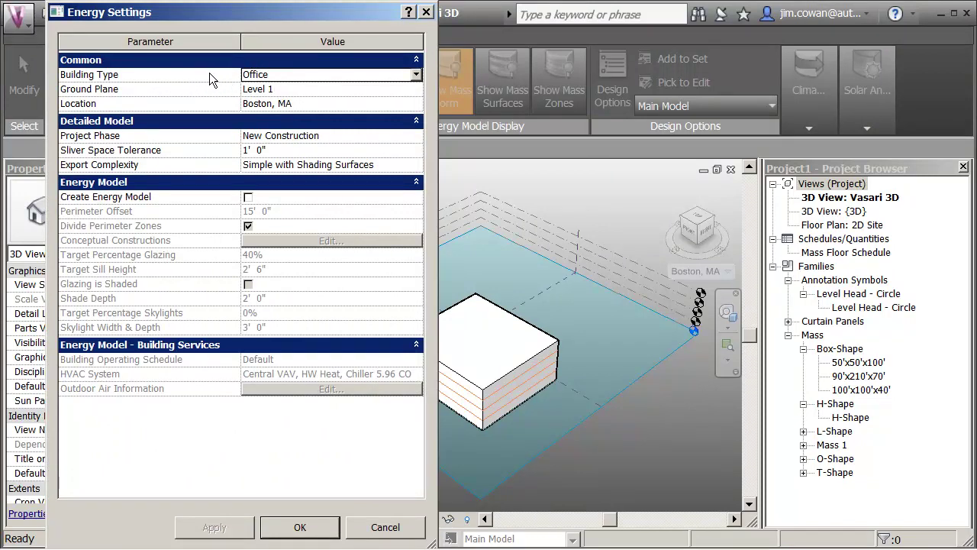
{"action": "left_click", "coordinate": [248, 197]}
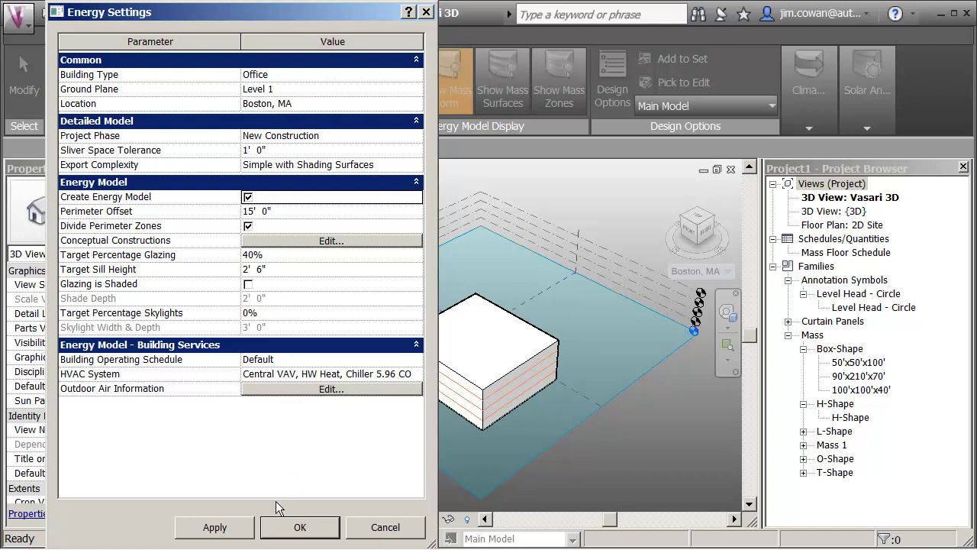
{"action": "left_click", "coordinate": [313, 527]}
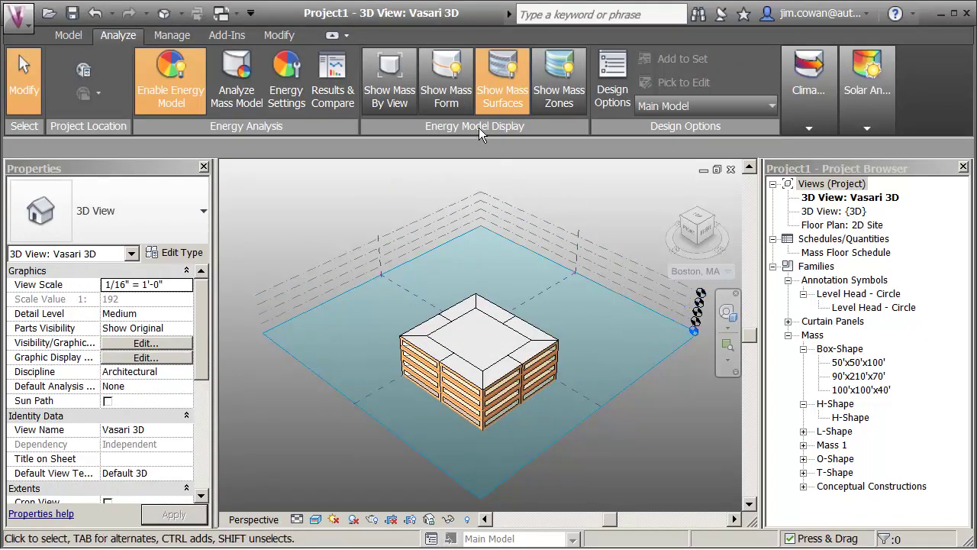
{"action": "left_click", "coordinate": [449, 85]}
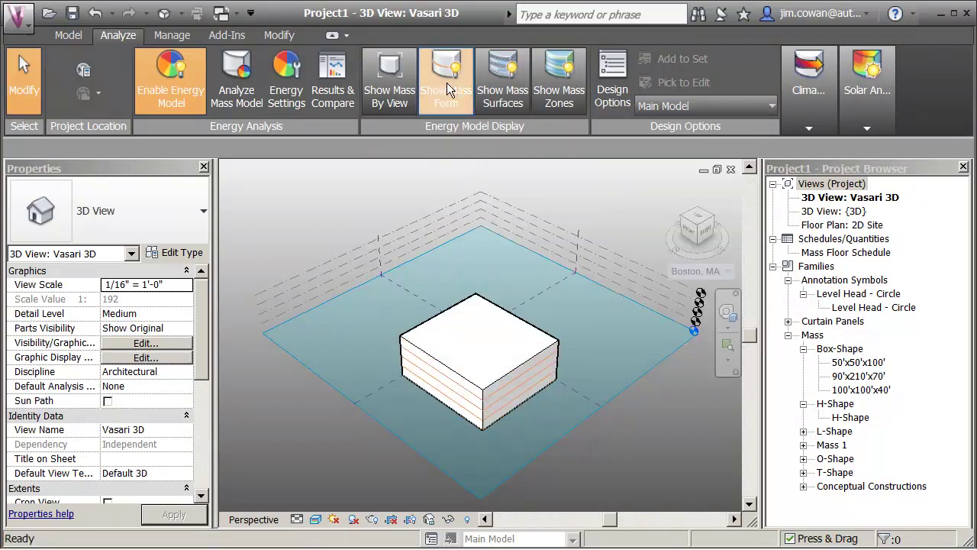
{"action": "left_click", "coordinate": [501, 91]}
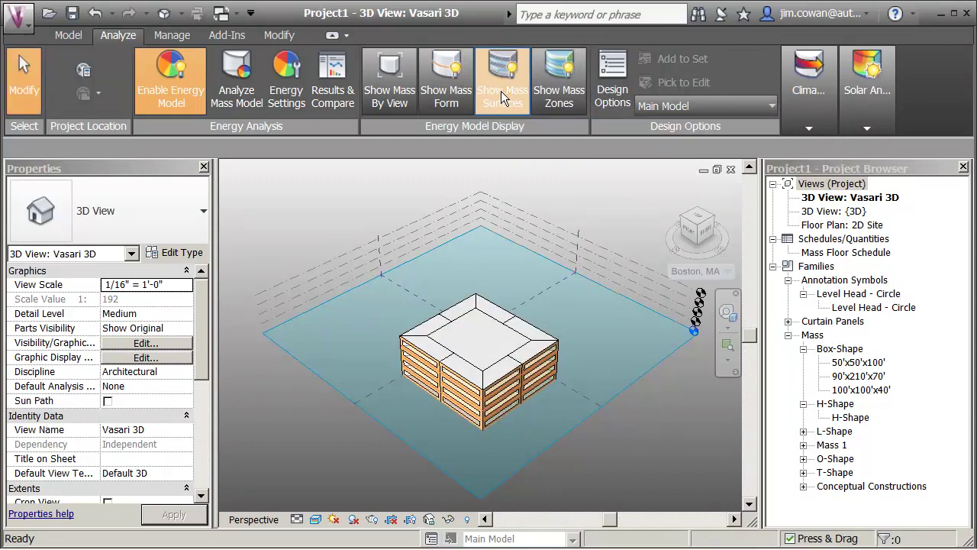
{"action": "left_click", "coordinate": [547, 98]}
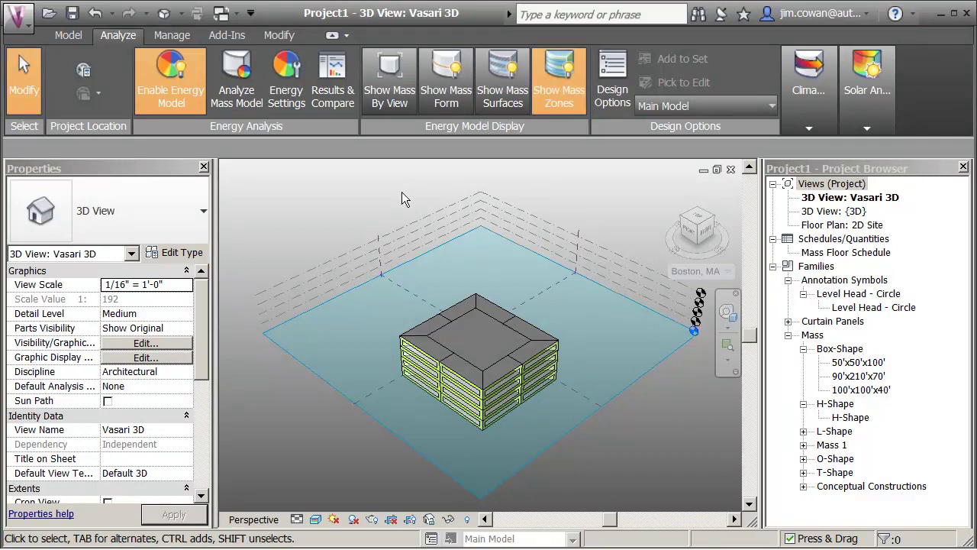
{"action": "left_click", "coordinate": [494, 97]}
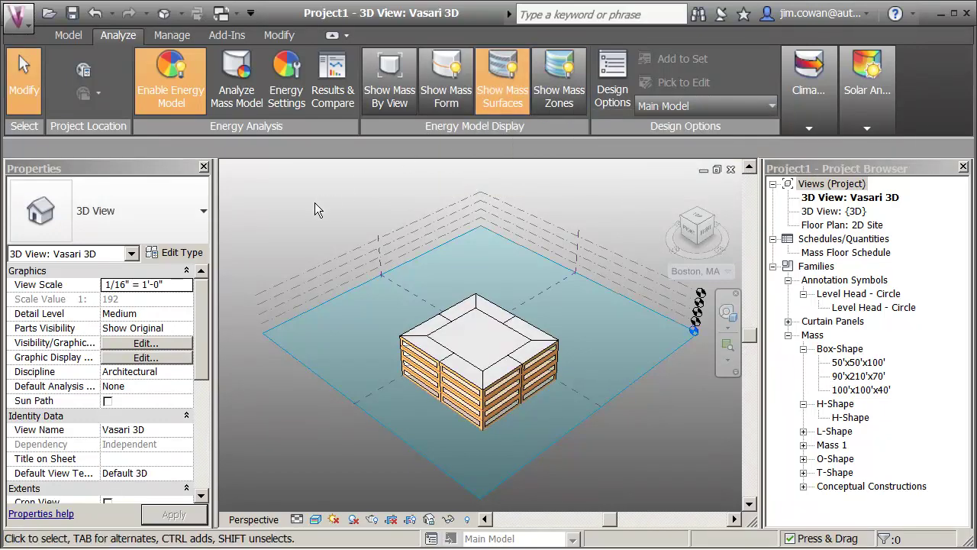